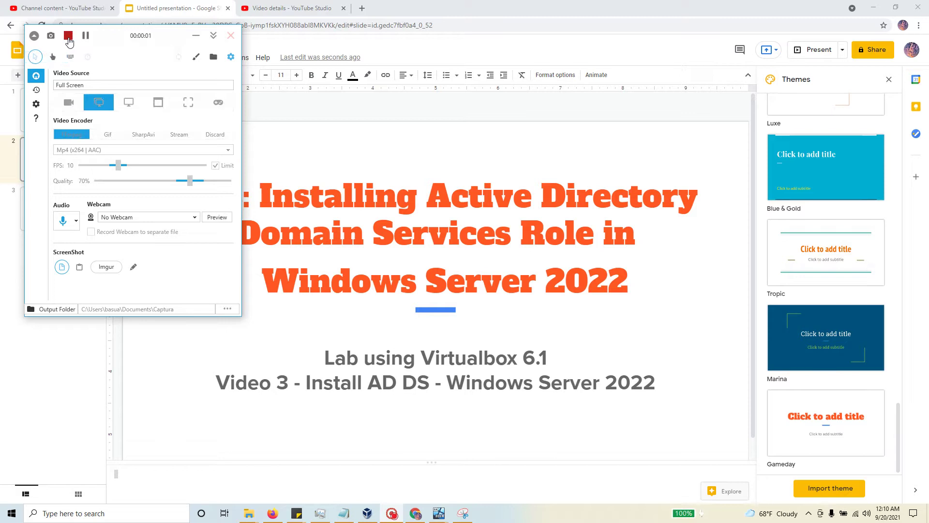
Highlight 'Video 3' in the lab title slide's subtitle, then bring up the VirtualBox Manager
left_click(196, 35)
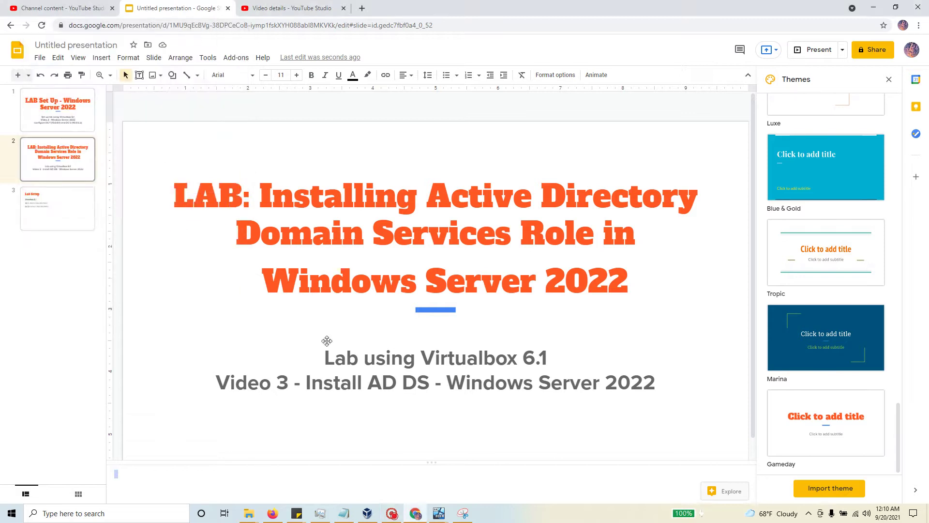
left_click(291, 385)
left_click_drag(290, 384, 216, 385)
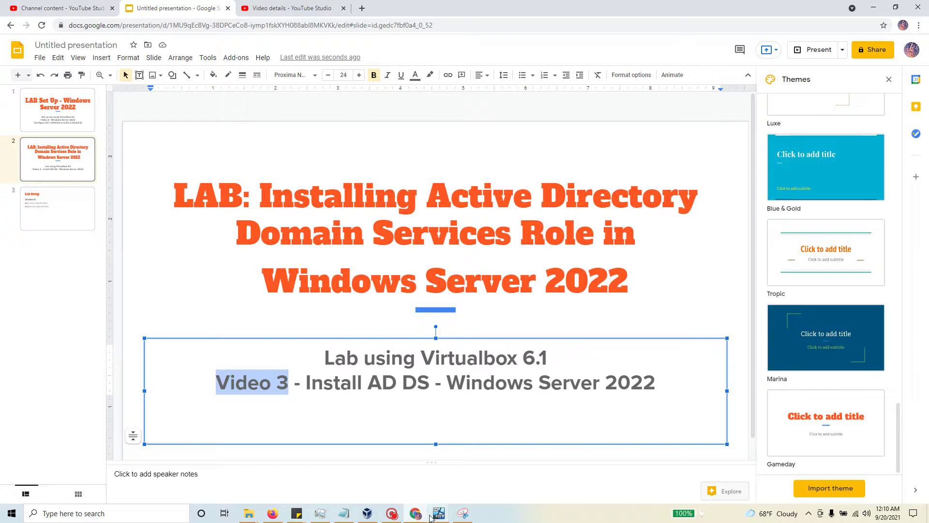
left_click(368, 514)
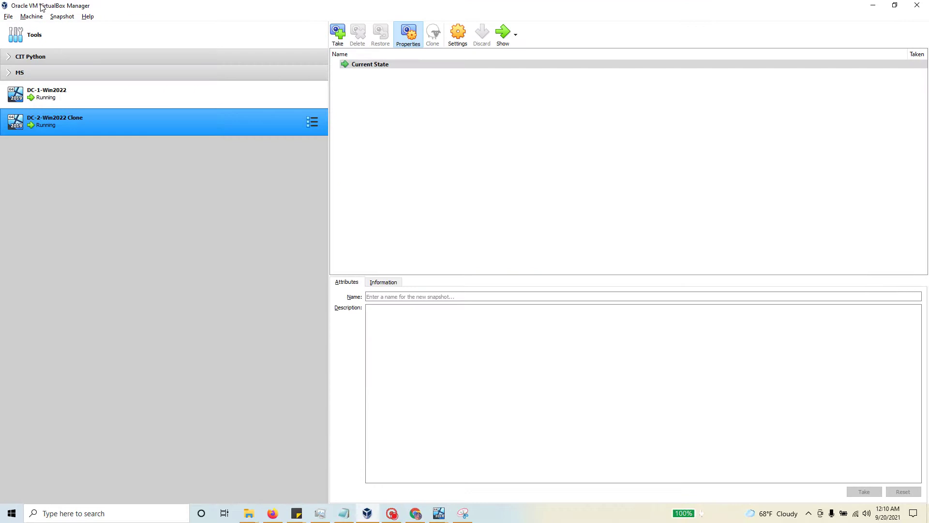
Open the DC-1 and DC-2 VM windows, close DC-1's roles wizard and restore its Command Prompt
left_click(48, 99)
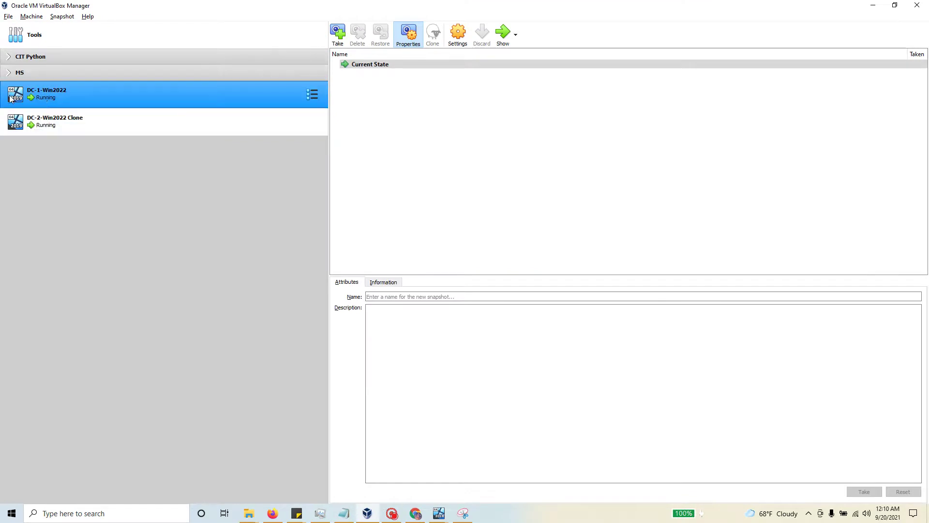
left_click(65, 126)
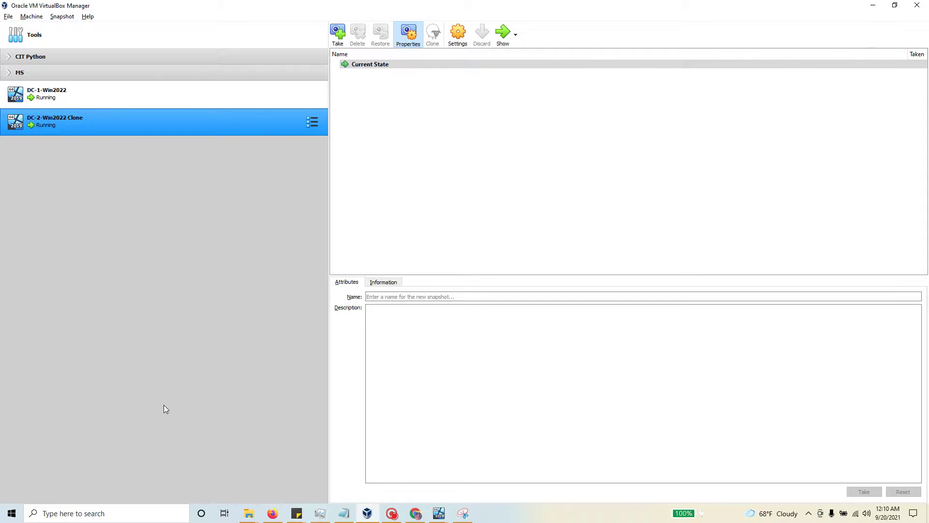
mouse_move(368, 516)
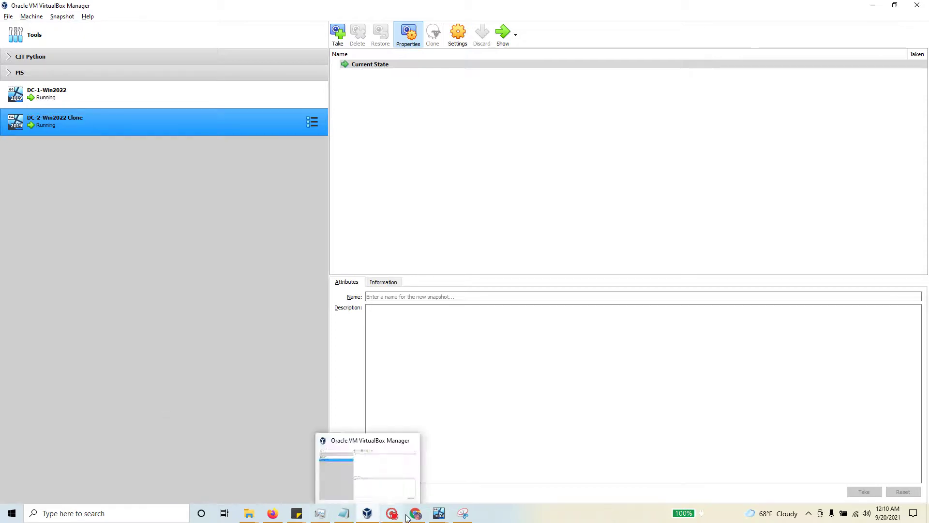
mouse_move(439, 514)
left_click(458, 472)
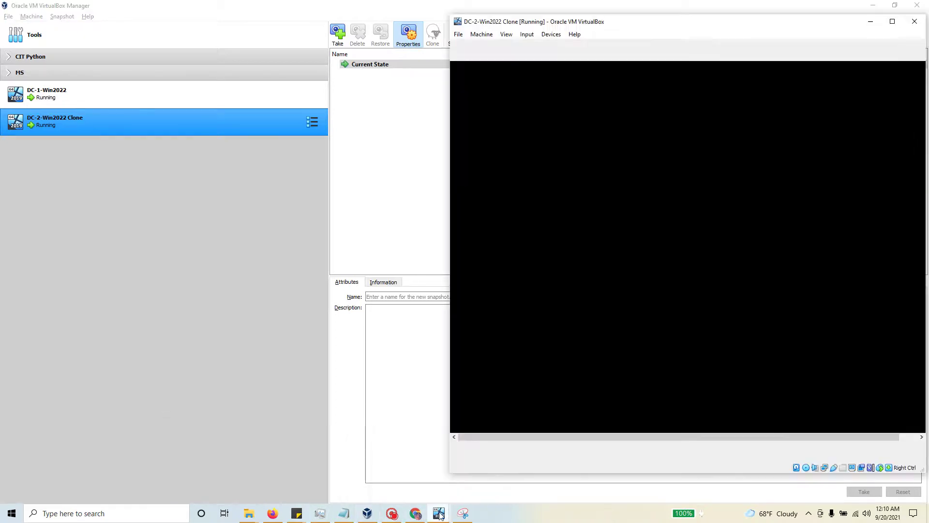
left_click(412, 469)
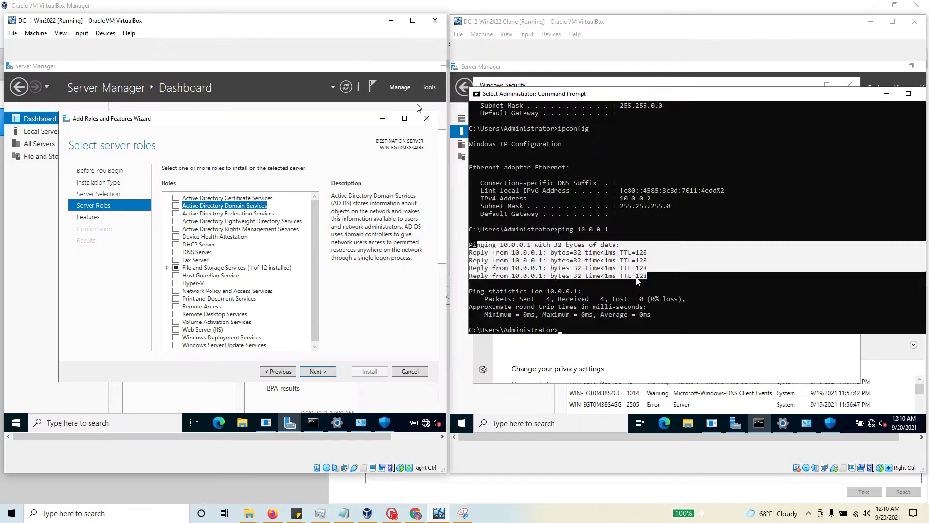
left_click(637, 281)
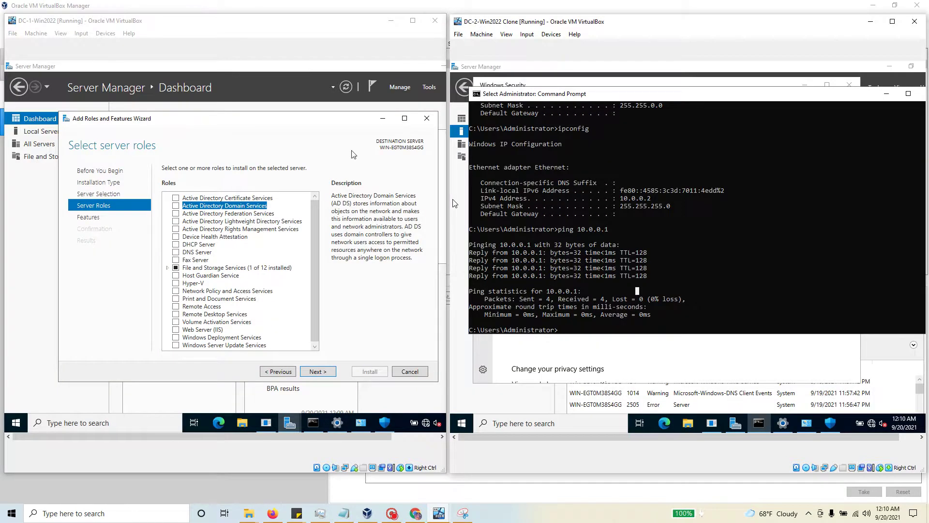
left_click(427, 119)
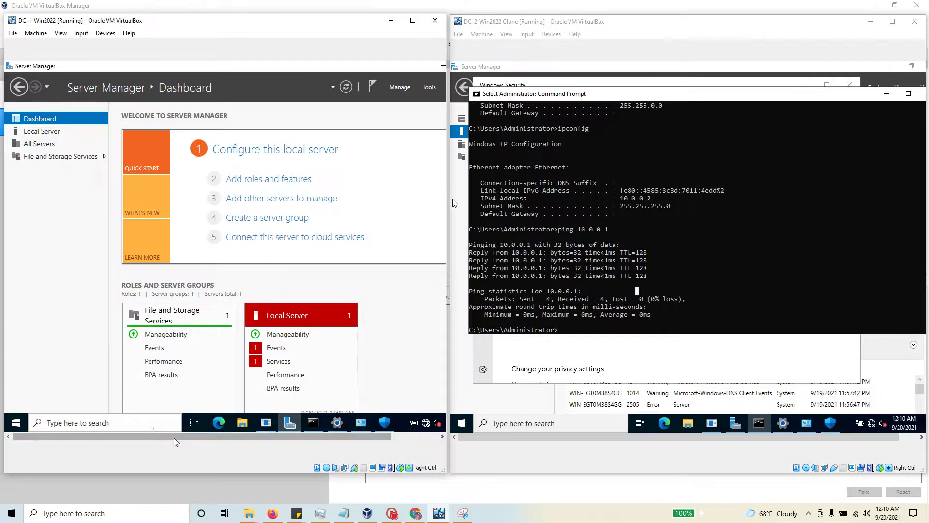
left_click(313, 423)
On DC-1, highlight the ping to 10.0.0.2 and its IPv4 address 10.0.0.1
left_click(139, 251)
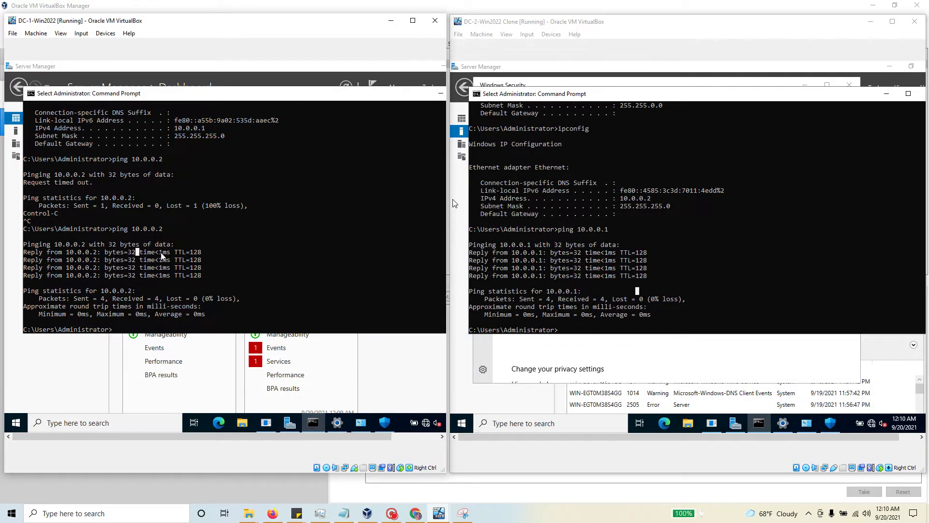
left_click_drag(131, 228, 185, 127)
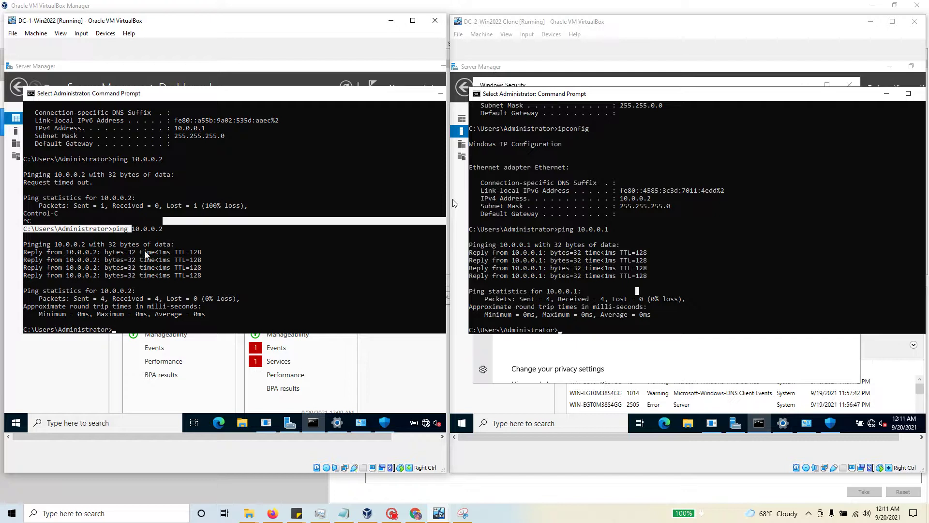
scroll(146, 263, "up", 6)
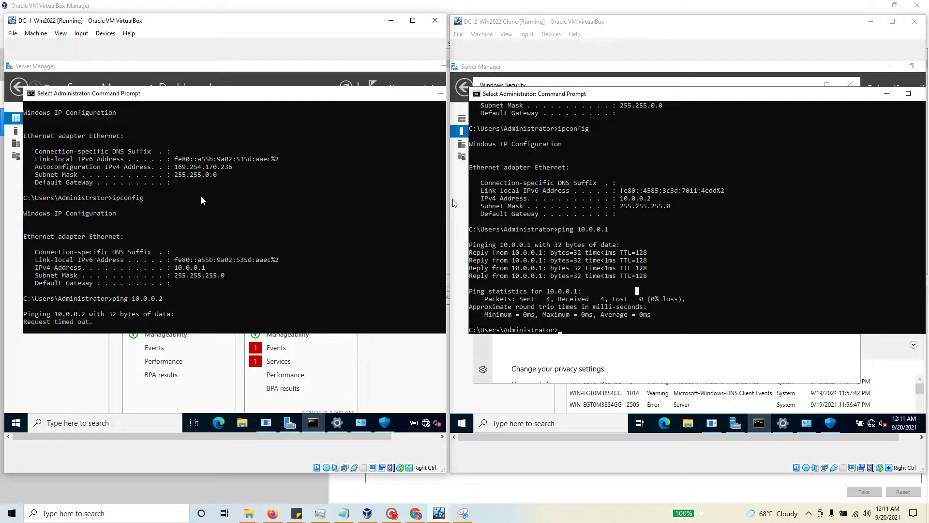
left_click_drag(204, 270, 88, 99)
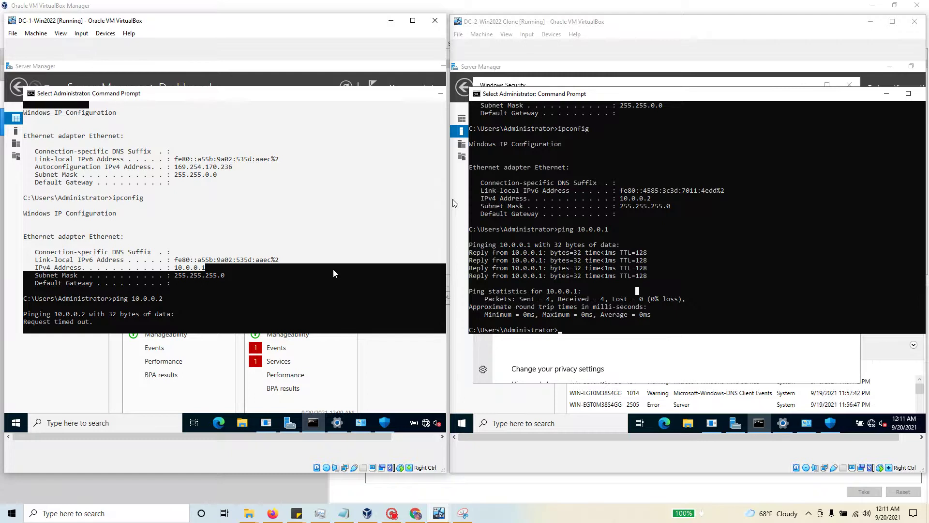
On DC-2, highlight the ipconfig output showing address 10.0.0.2
left_click(707, 237)
scroll(710, 241, "down", 3)
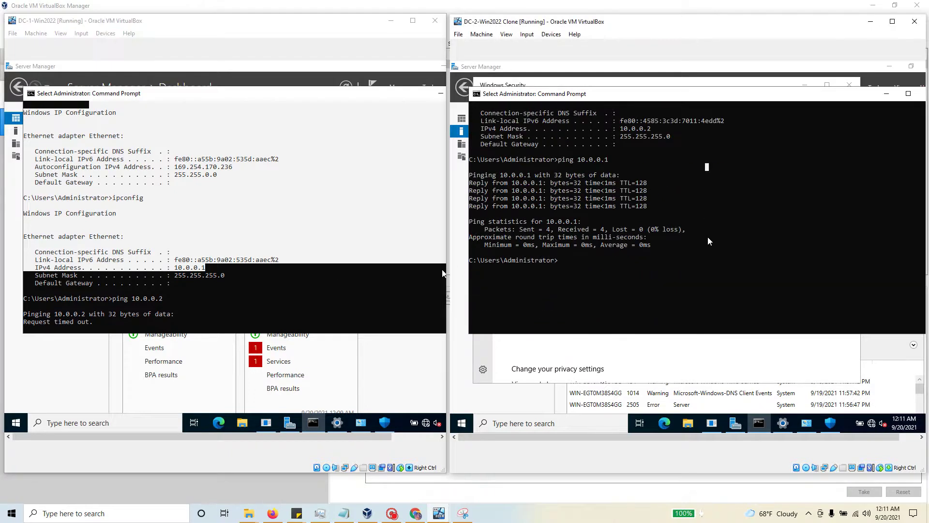
scroll(557, 213, "up", 4)
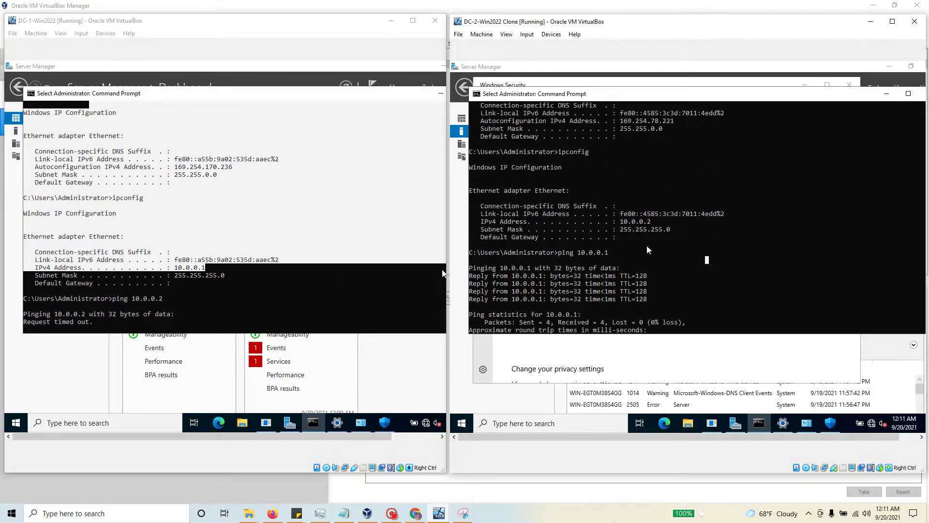
left_click_drag(654, 221, 461, 155)
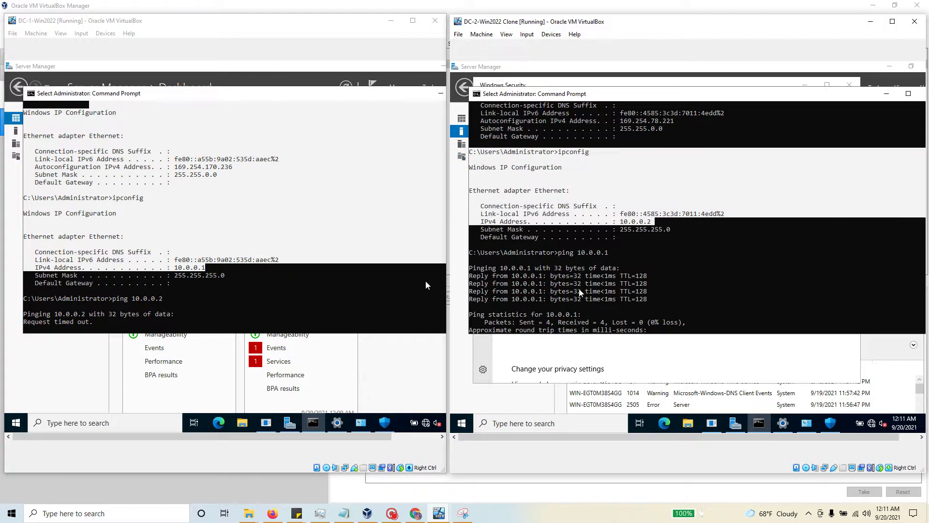
left_click(261, 302)
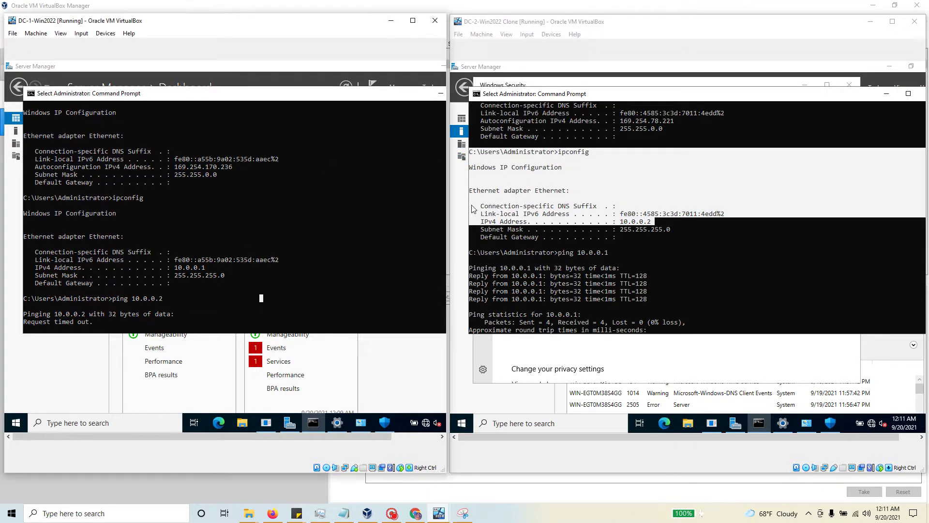
Close the DC-2 clone window, choosing to power off the machine
left_click(756, 28)
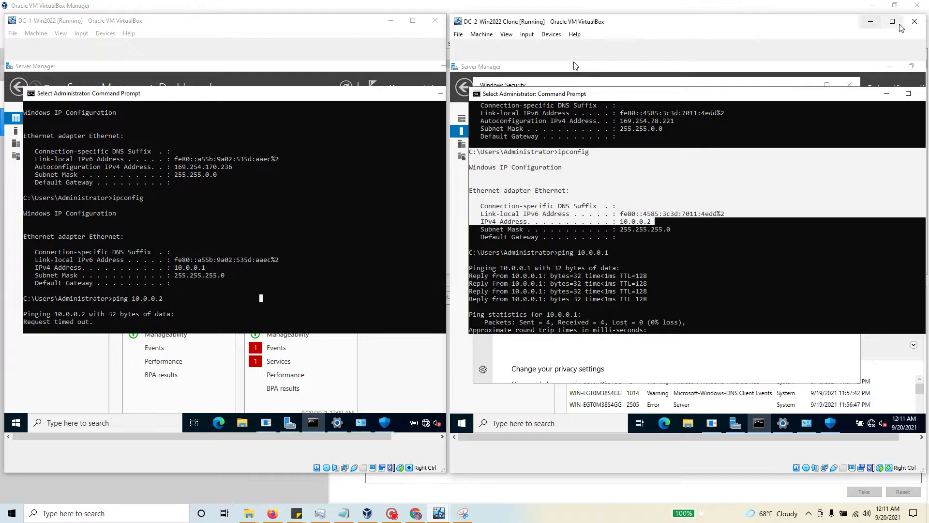
left_click(914, 21)
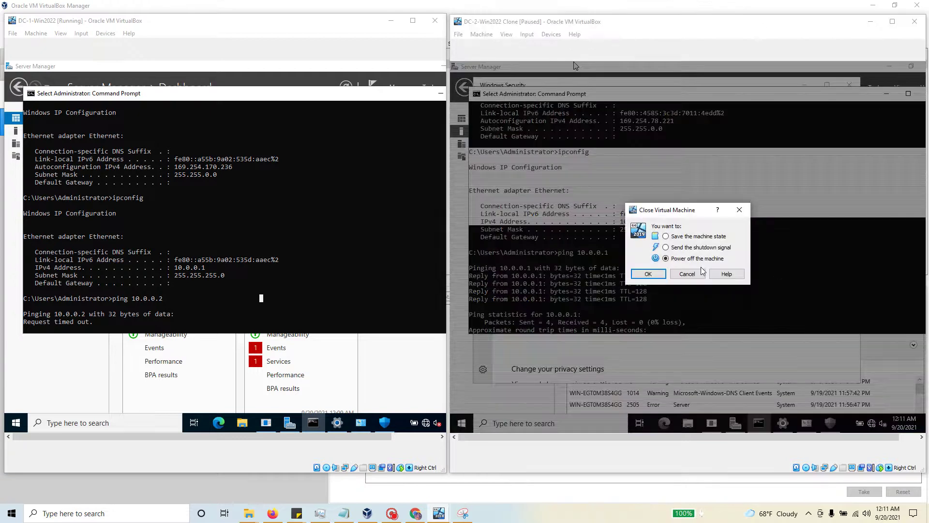
left_click(649, 279)
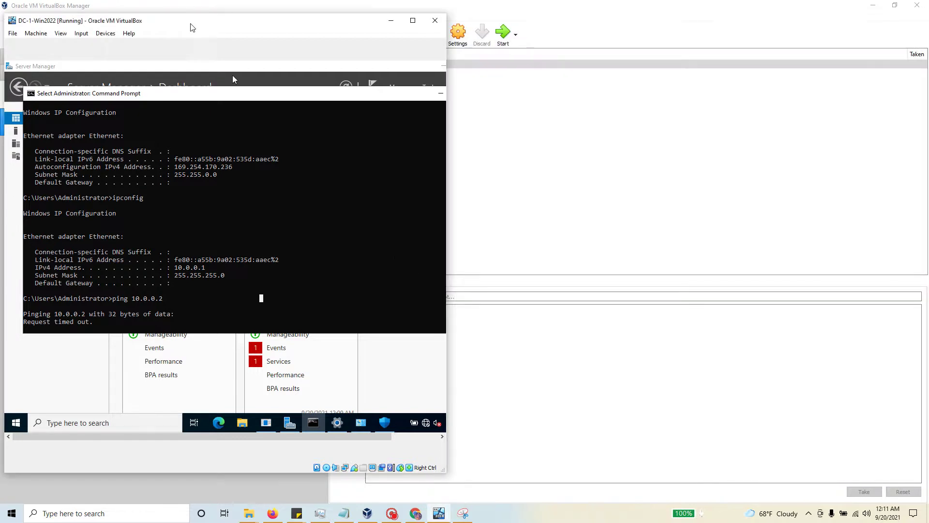
Minimize DC-1's Command Prompt and maximize the DC-1 window to show the Server Manager dashboard
left_click_drag(170, 25, 430, 37)
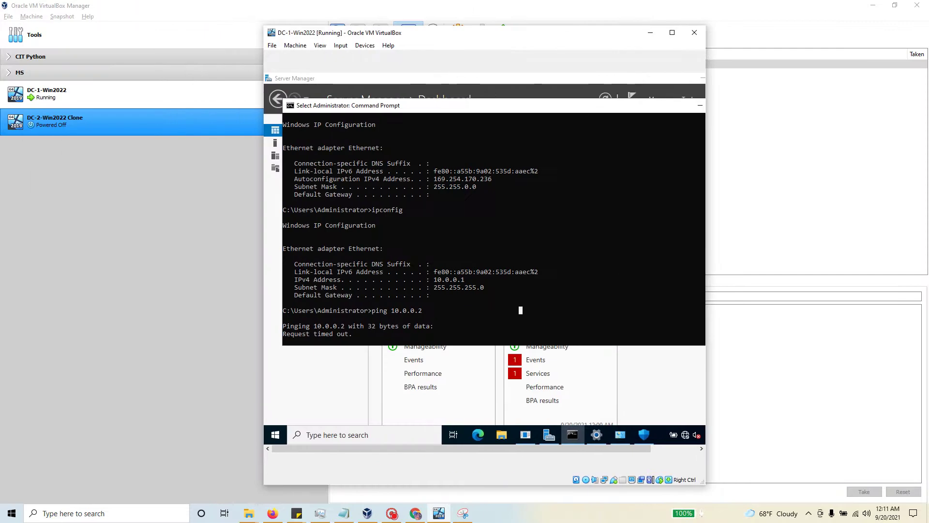
left_click(700, 105)
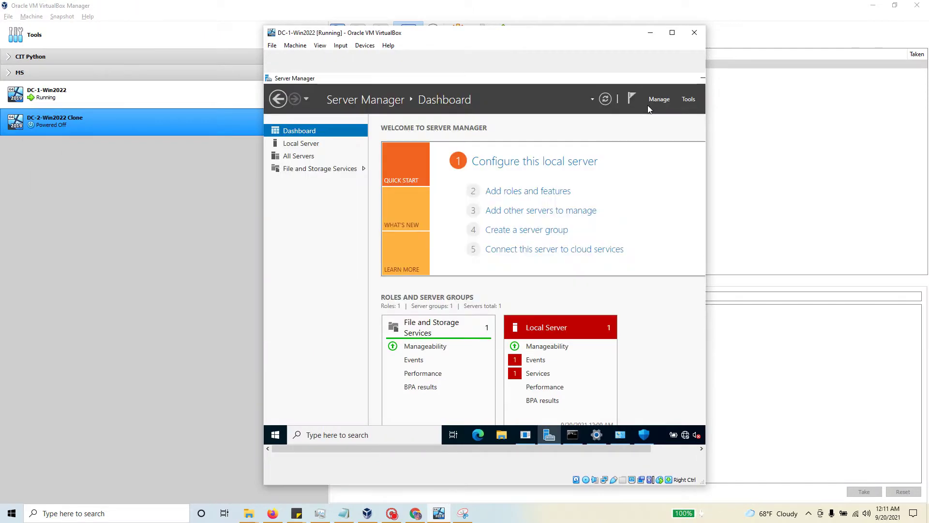
left_click(672, 33)
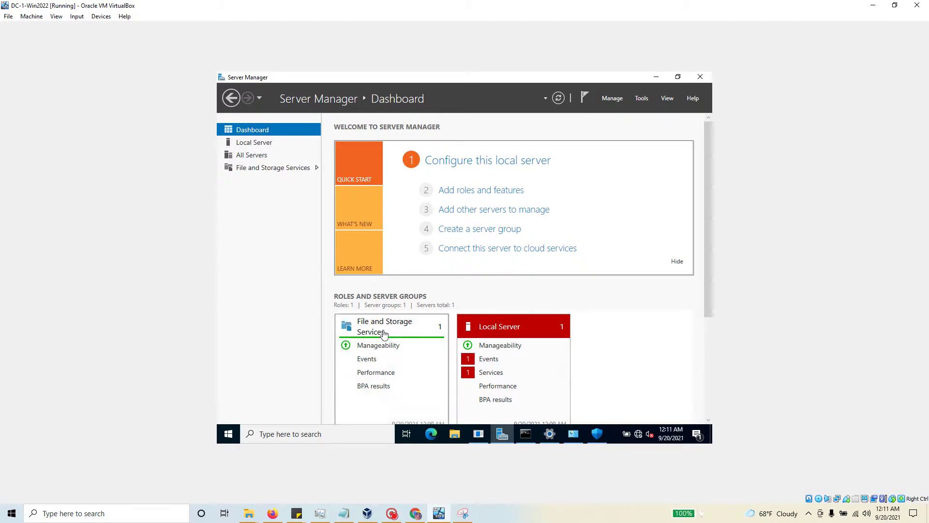
scroll(382, 333, "down", 3)
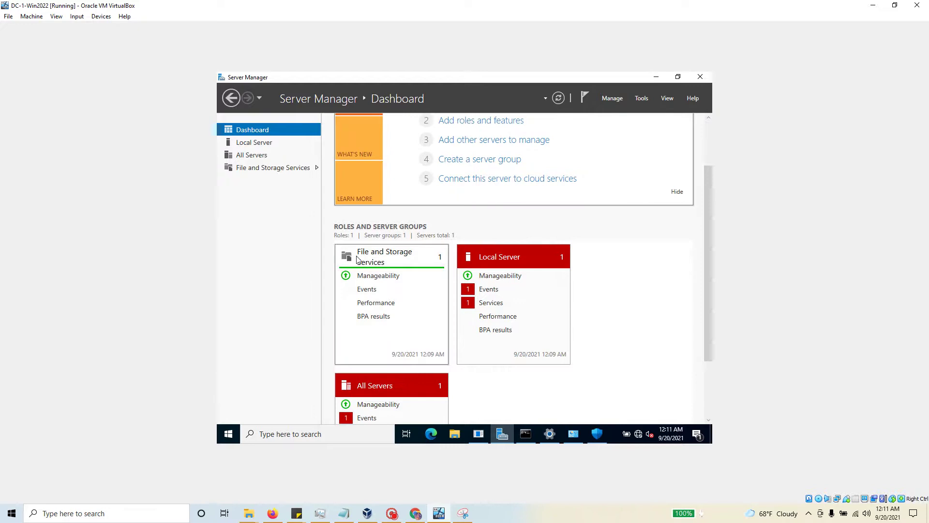
scroll(417, 336, "down", 1)
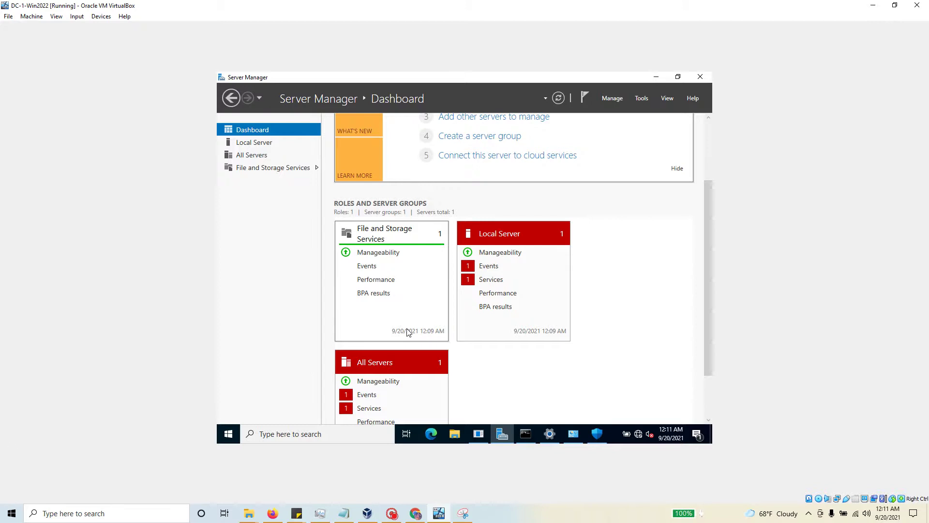
Run Add Roles and Features as a role-based install on server 10.0.0.1, up to Select server roles
scroll(426, 299, "up", 4)
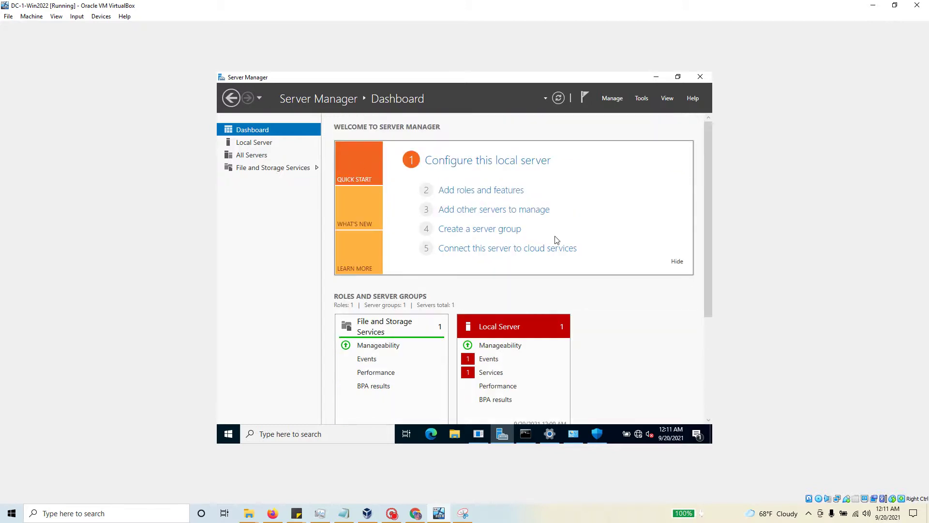
left_click(489, 189)
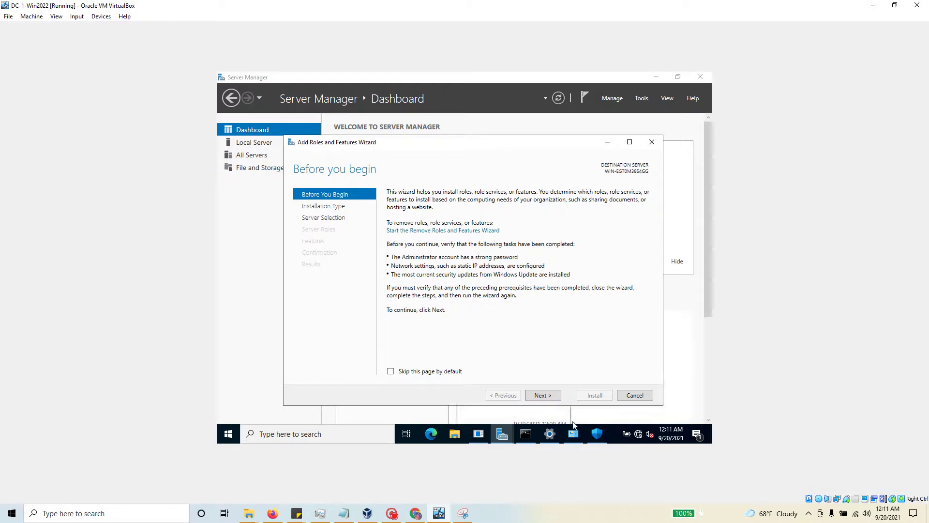
left_click(552, 396)
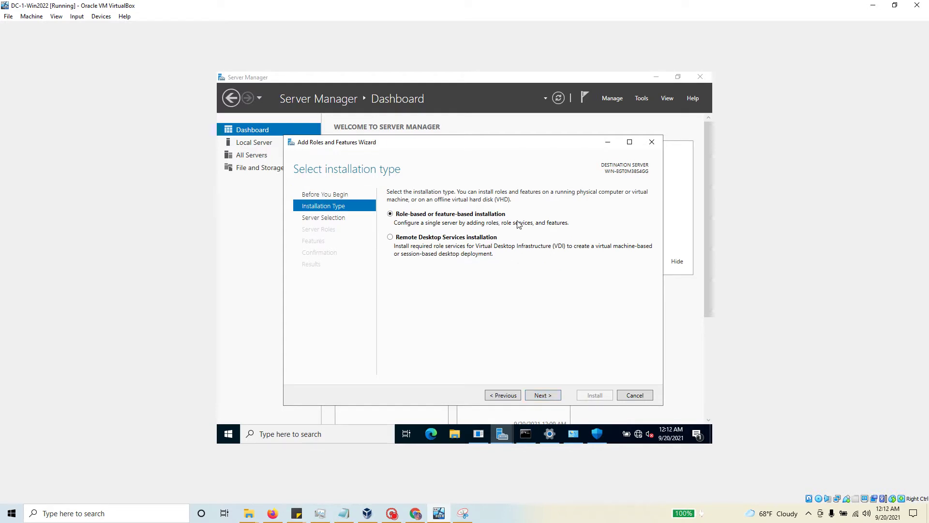
left_click(547, 397)
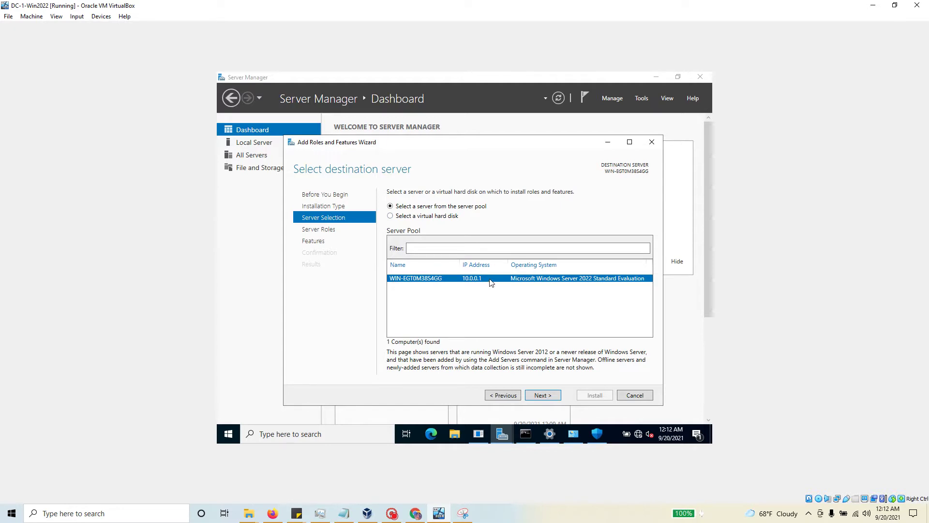
left_click(542, 396)
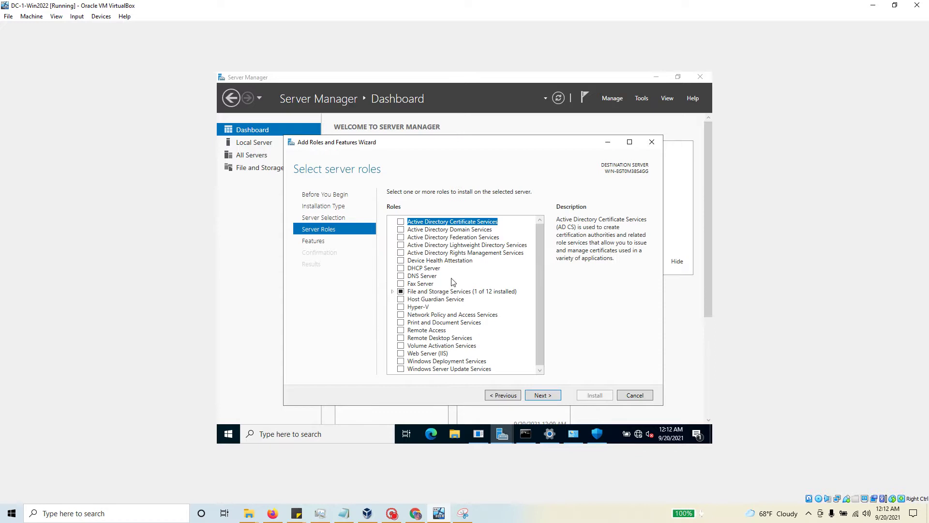
scroll(452, 282, "down", 1)
scroll(451, 282, "up", 1)
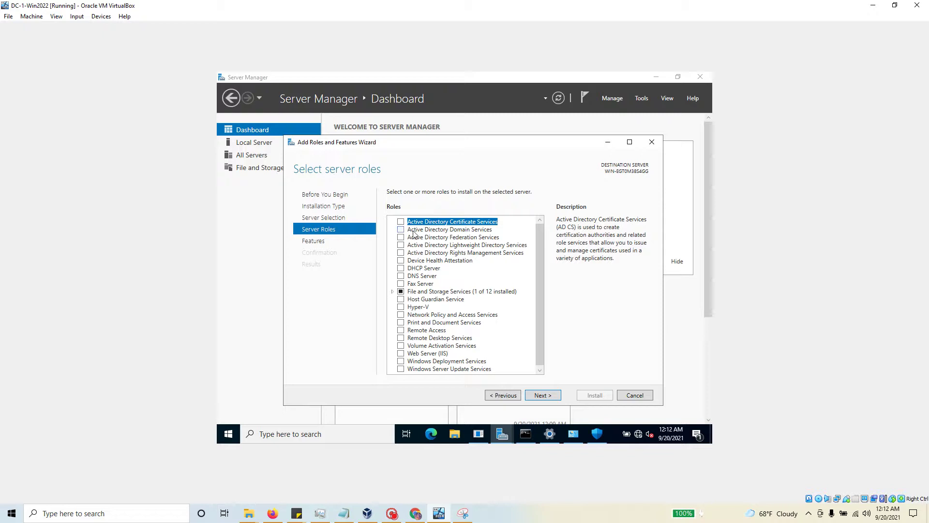
Tick Active Directory Domain Services and accept its required management features
left_click(415, 230)
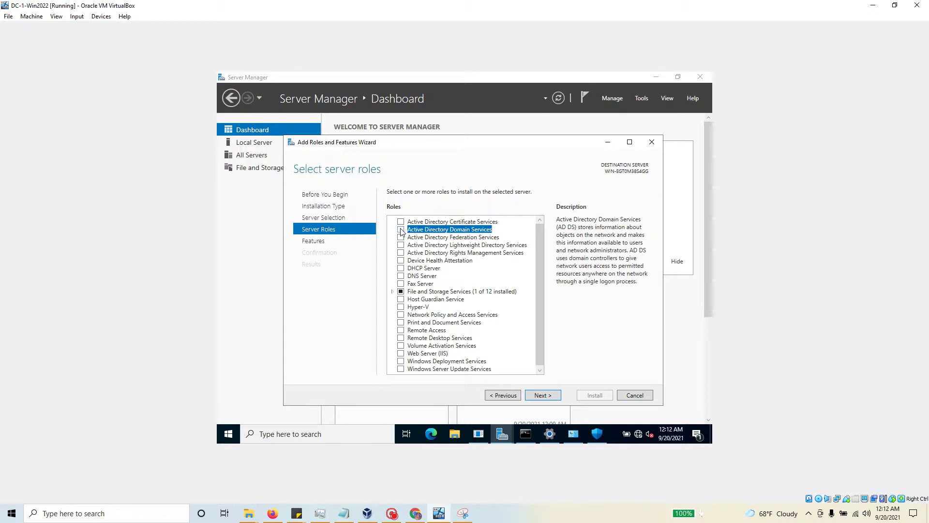
left_click(401, 230)
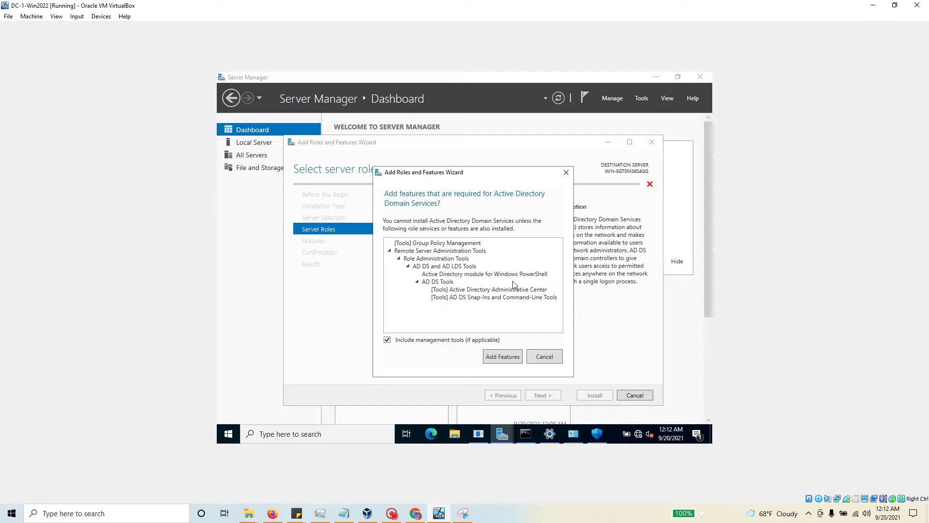
left_click(506, 362)
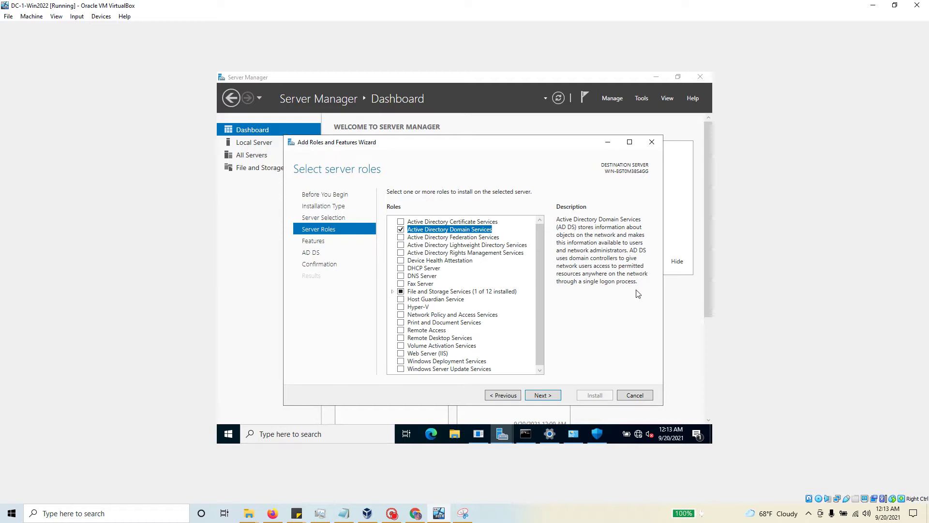
Skip the Features and AD DS pages and allow automatic restart of the destination server
left_click(545, 395)
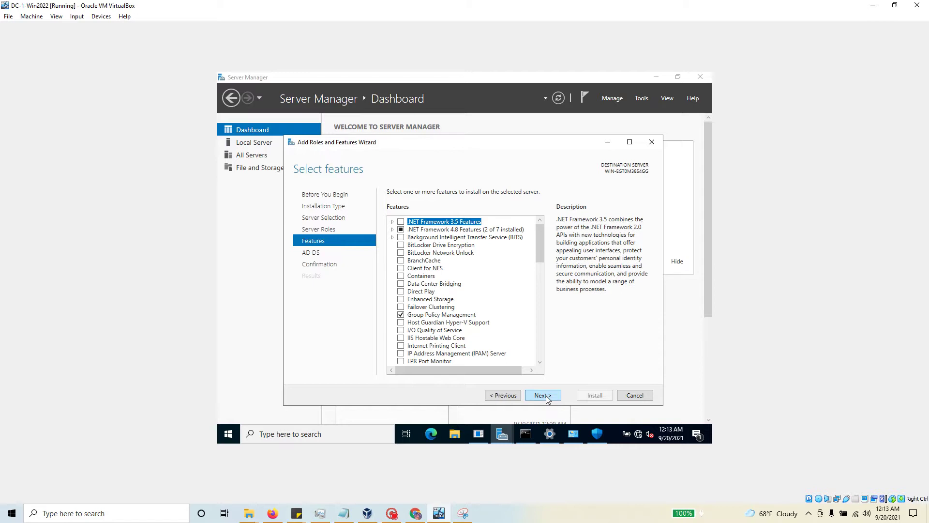
left_click(547, 397)
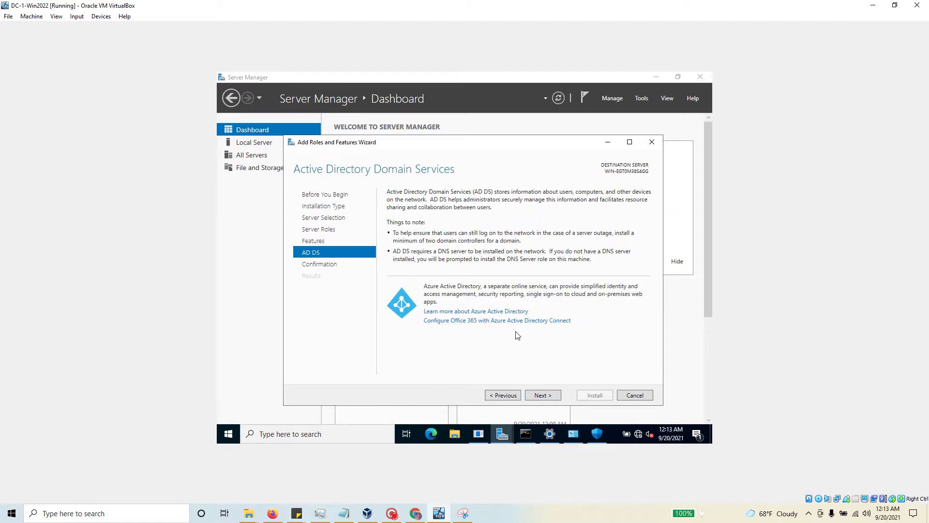
left_click(542, 396)
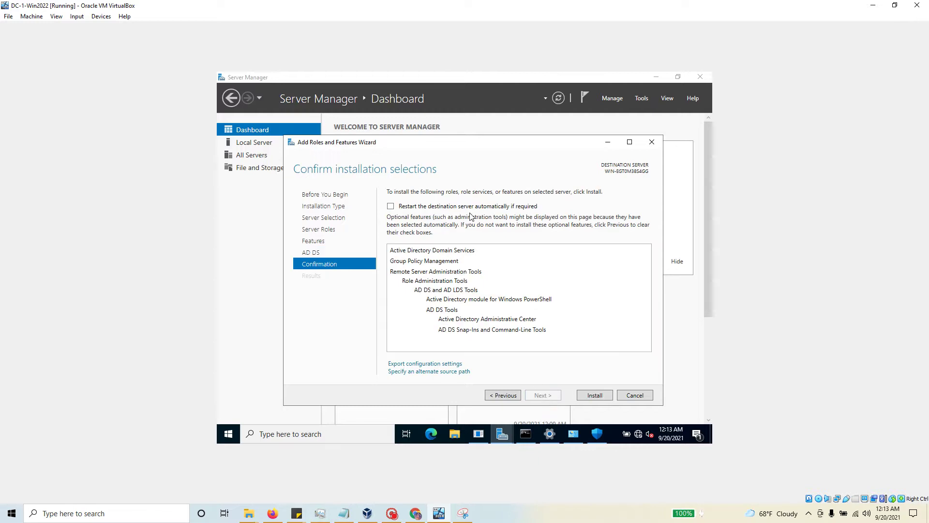
left_click(390, 207)
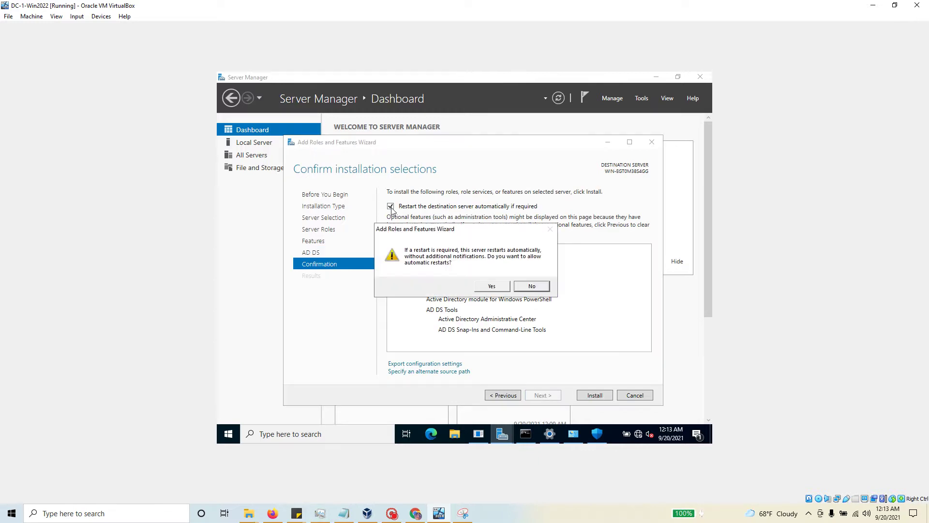
left_click(492, 286)
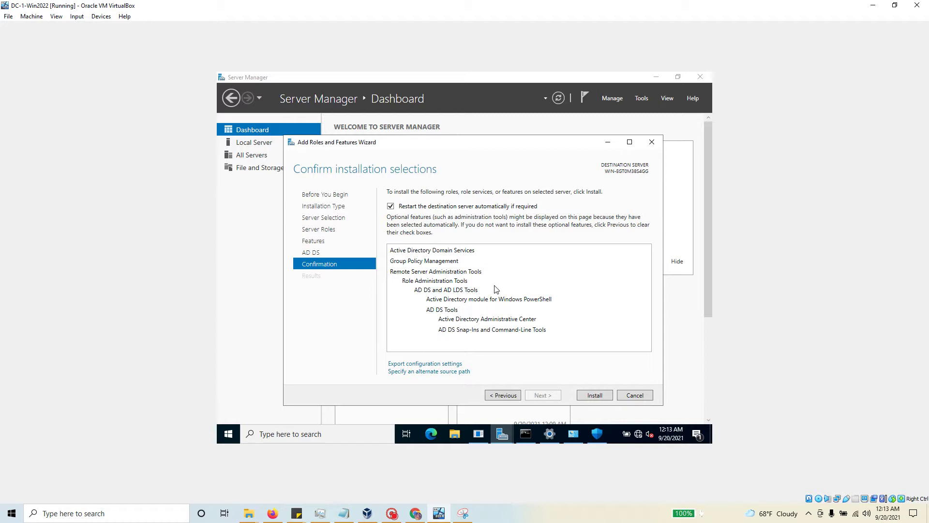
Install the AD DS role and Group Policy Management tools on DC-1
left_click(597, 395)
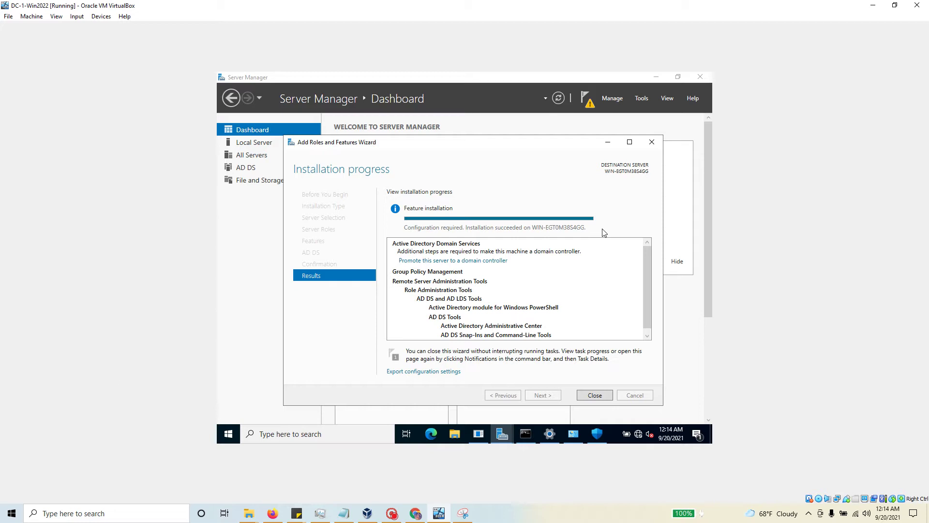
left_click(591, 107)
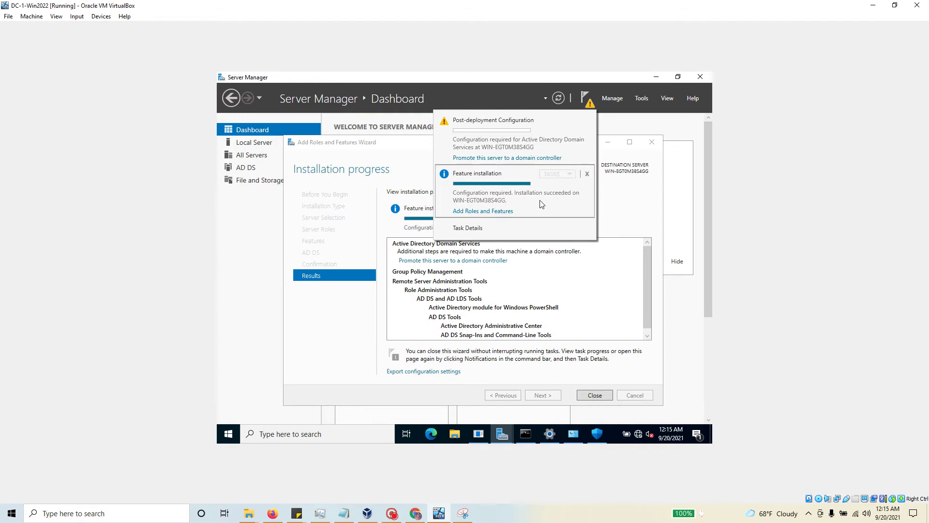
left_click(541, 160)
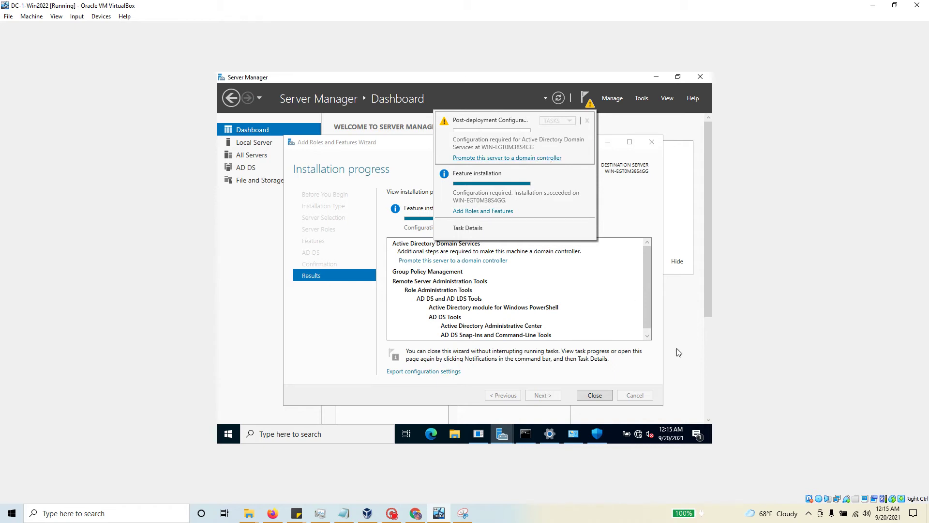
Close the finished installation wizard and check the dashboard's post-deployment notifications
left_click(596, 396)
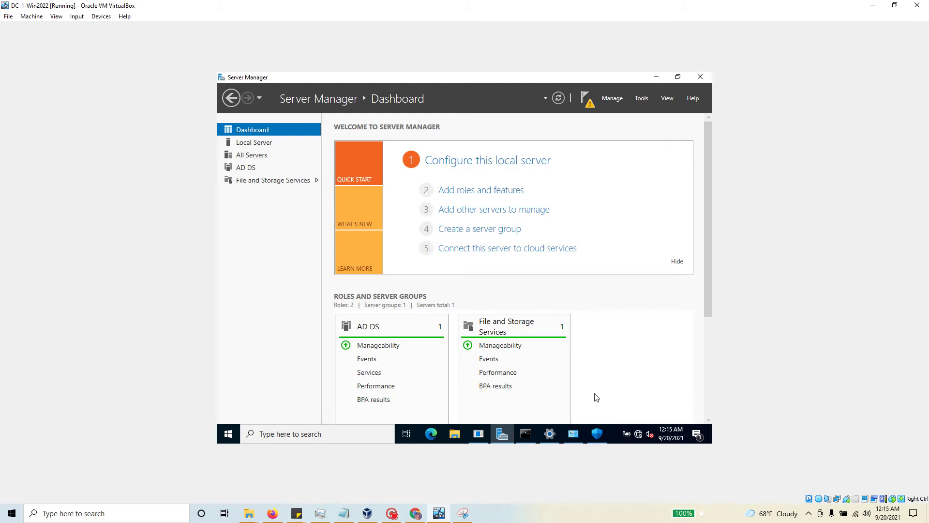
left_click(614, 99)
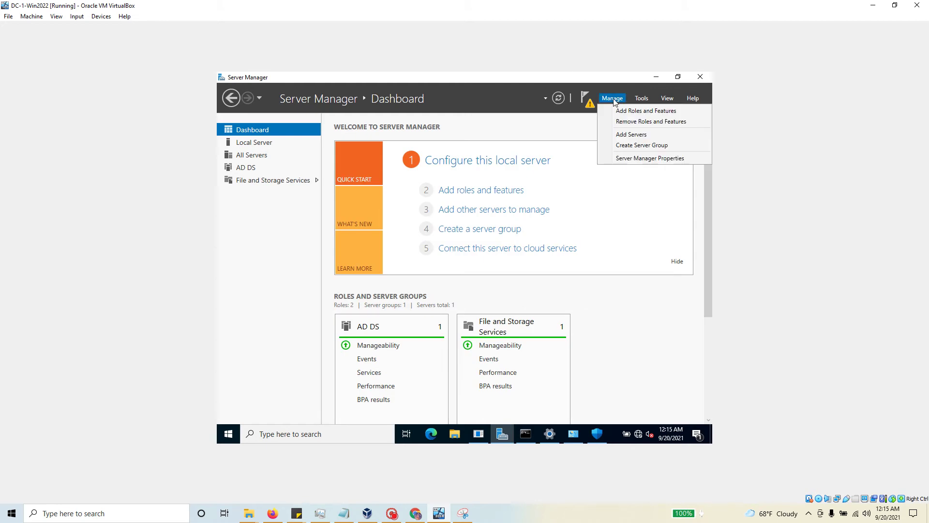
left_click(589, 109)
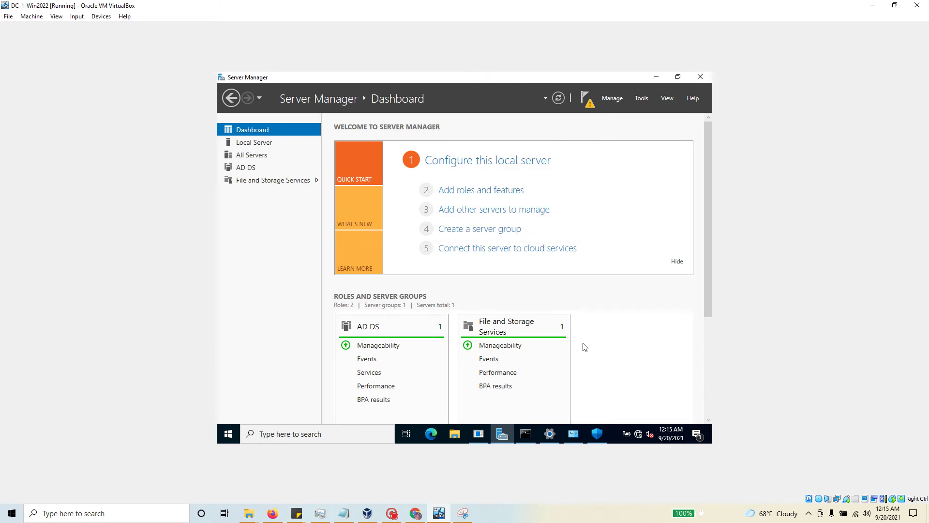
Review the new AD DS tile, then show the pending domain-controller promotion notice
scroll(584, 347, "down", 2)
scroll(584, 347, "down", 2)
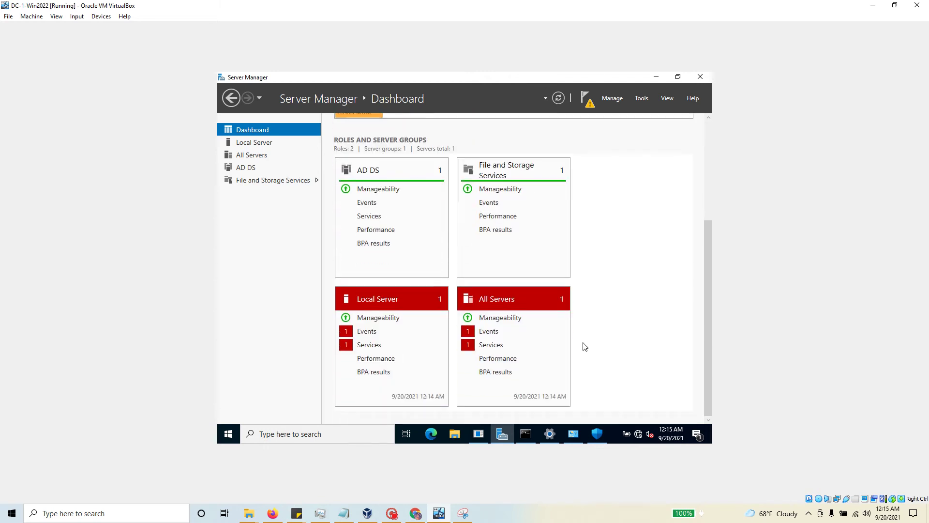
scroll(576, 337, "up", 2)
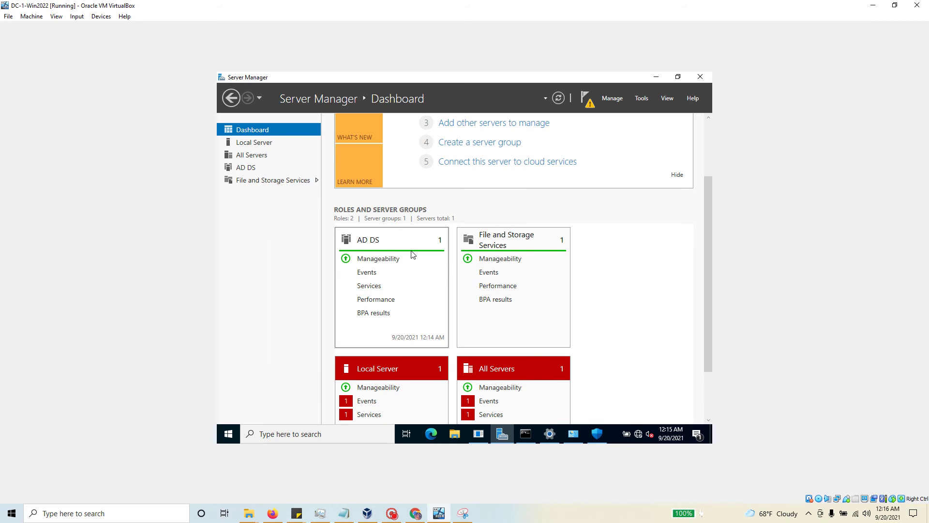
scroll(411, 253, "down", 3)
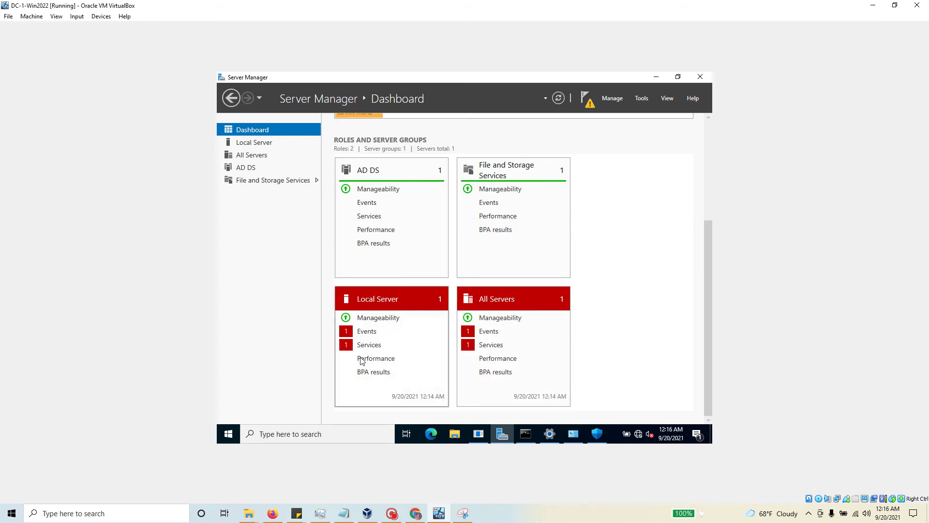
scroll(544, 380, "up", 3)
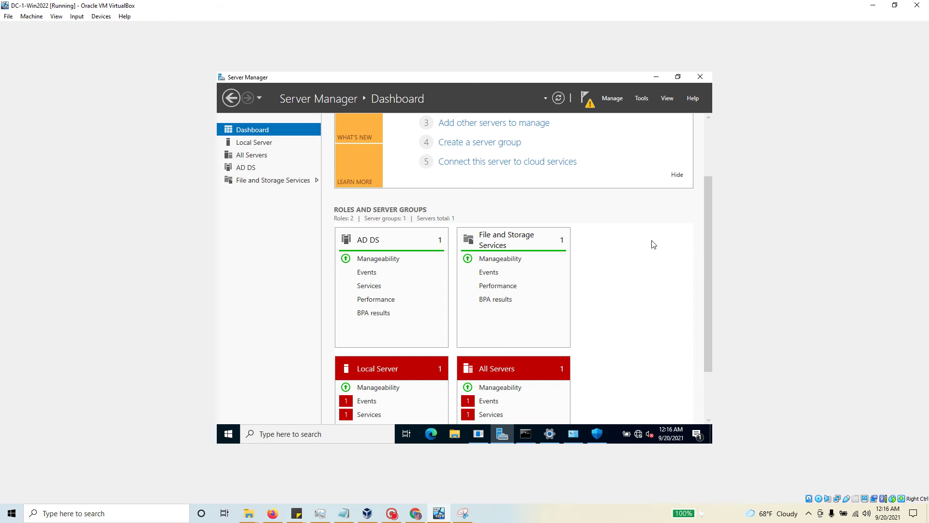
scroll(604, 315, "up", 3)
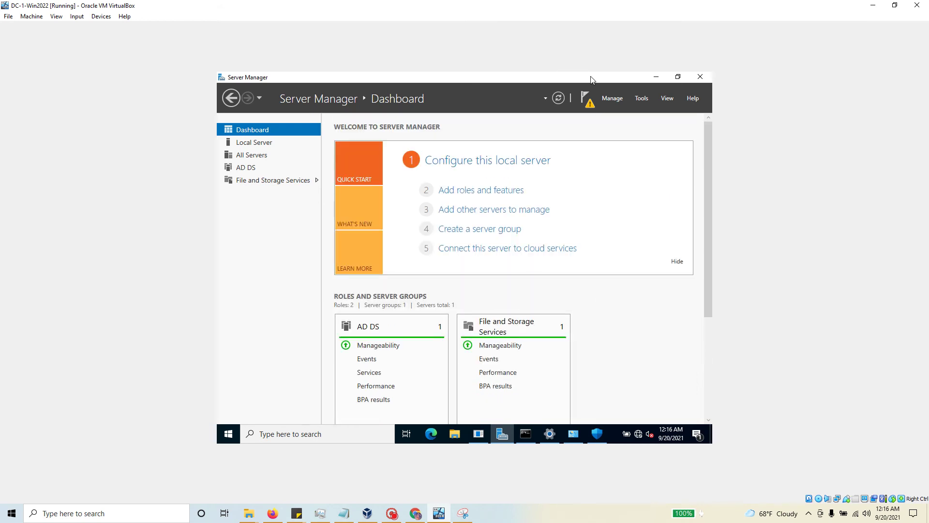
left_click(592, 106)
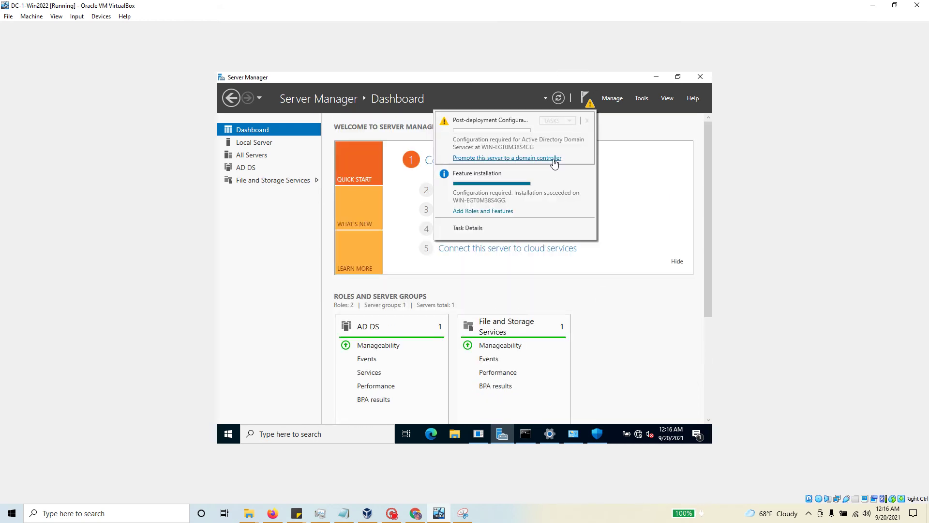